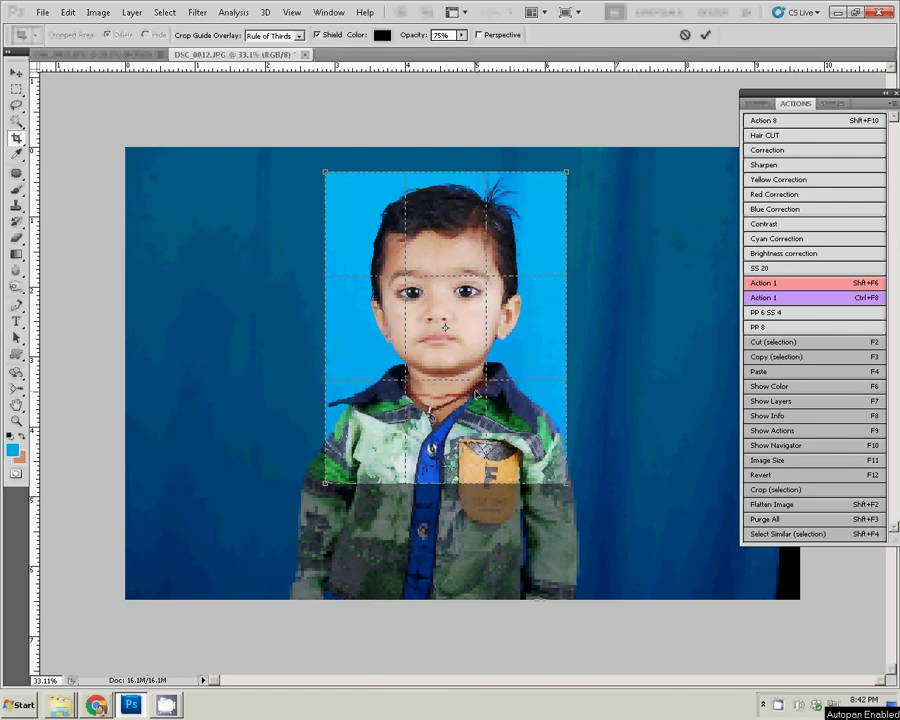
- Commit the 3.4 × 4.4 cm crop and fit the cropped portrait on screen
{"action": "left_click", "coordinate": [705, 38]}
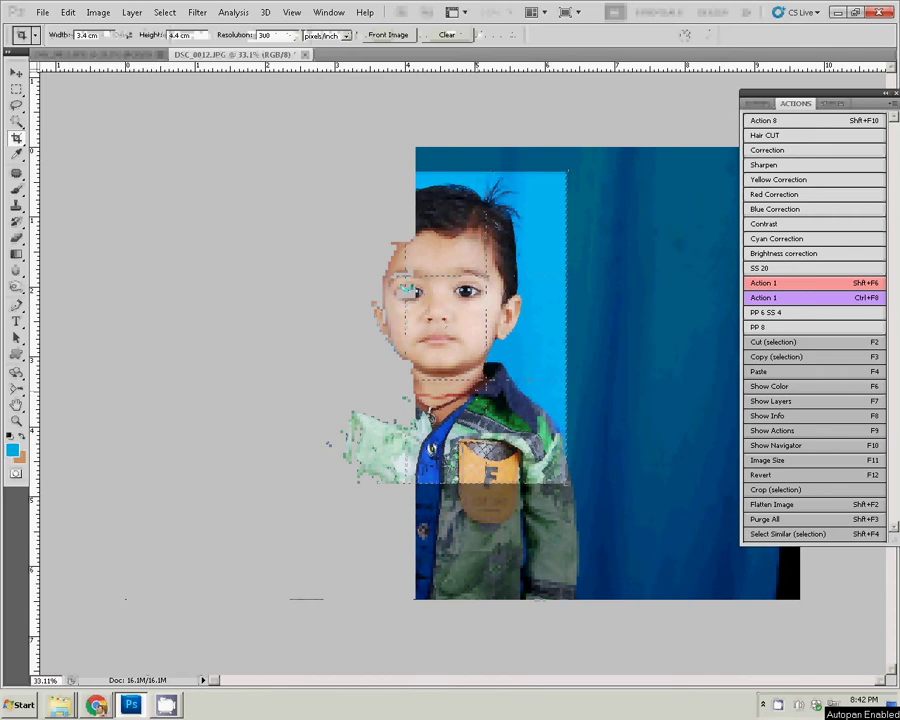
{"action": "key", "text": "z"}
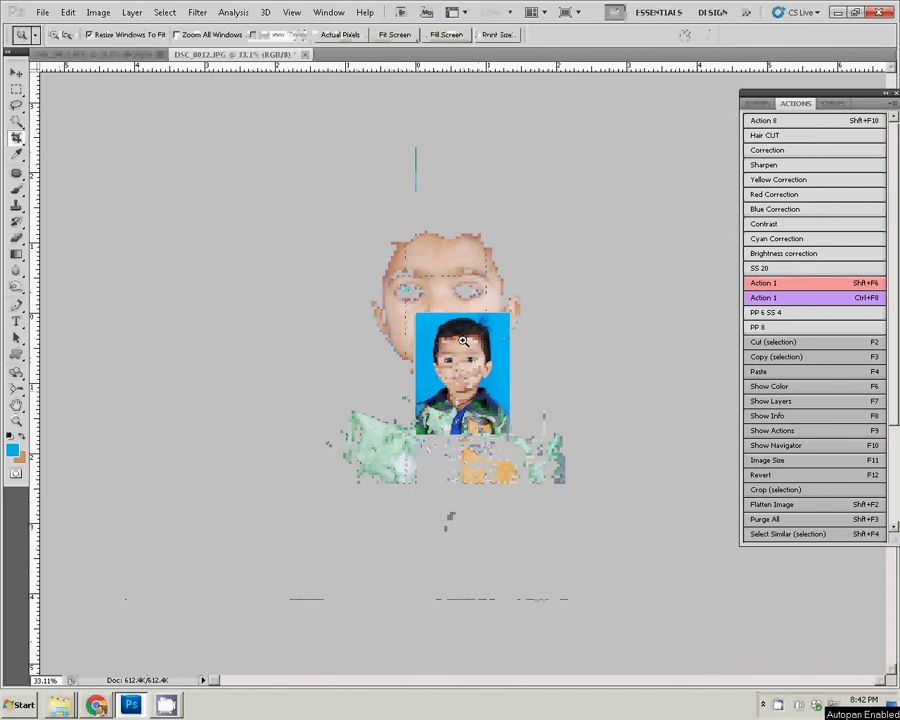
{"action": "right_click", "coordinate": [464, 339]}
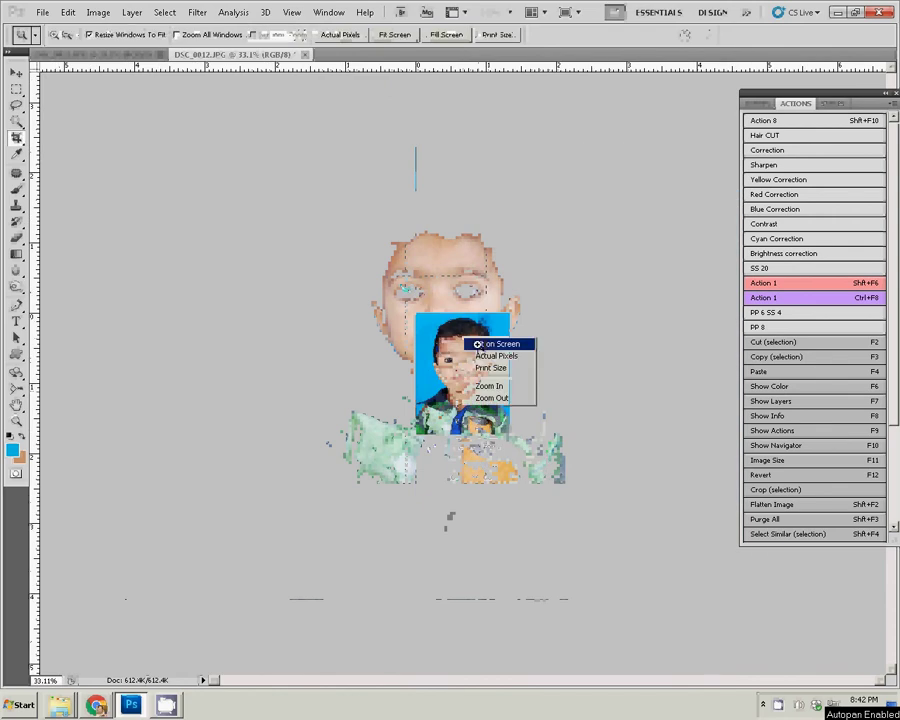
{"action": "left_click", "coordinate": [490, 344]}
{"action": "key", "text": "s"}
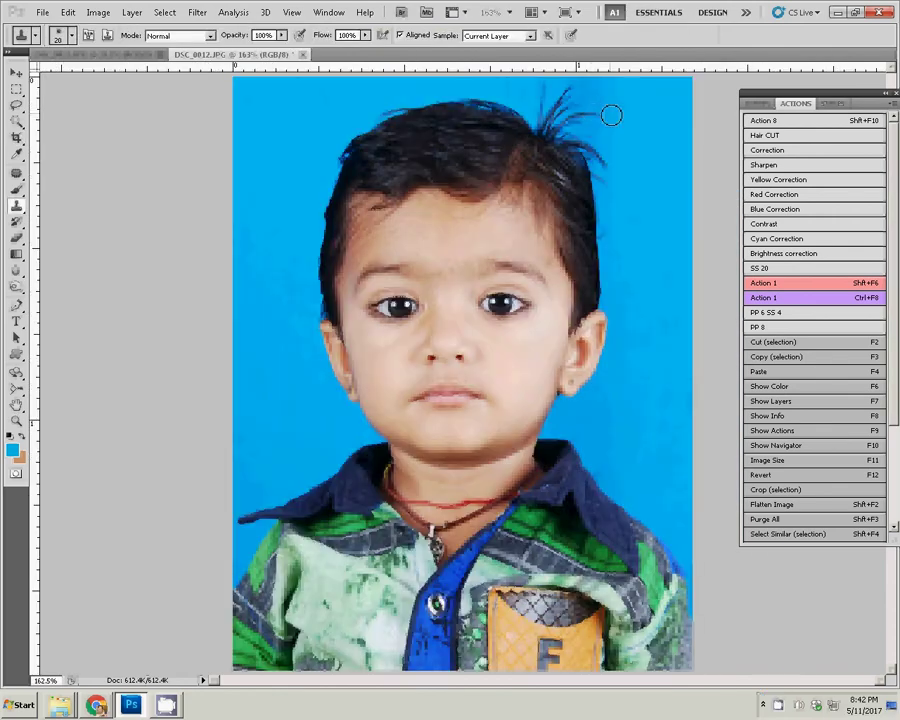
- Clone blue background over the stray hair wisps with a size-30 Clone Stamp, then show Layers
{"action": "key", "text": "bracketright"}
{"action": "left_click_drag", "start_coordinate": [555, 106], "coordinate": [618, 110]}
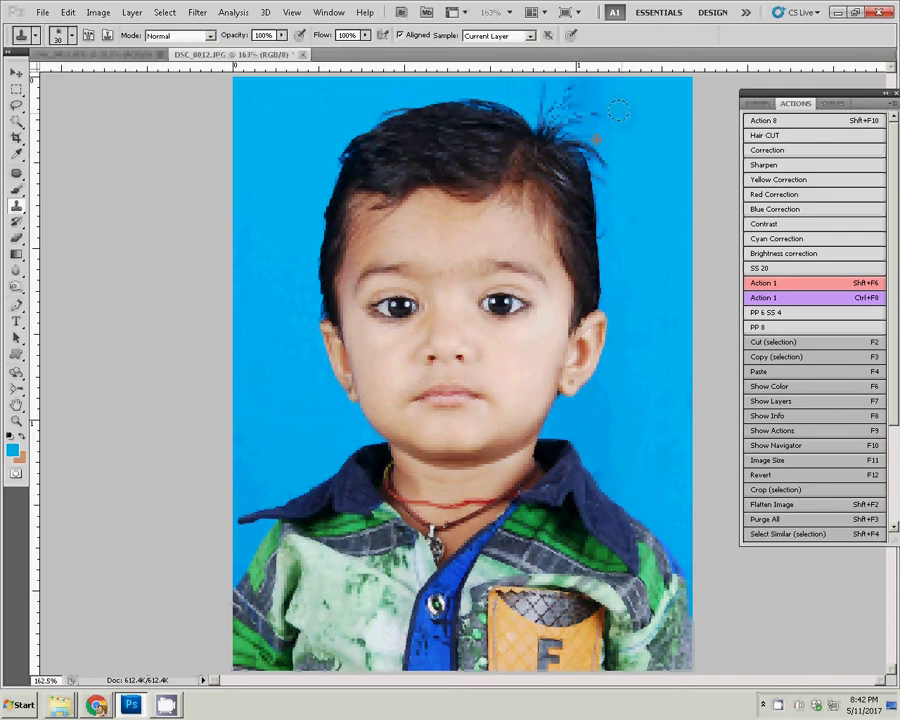
{"action": "left_click", "coordinate": [618, 110], "text": "alt"}
{"action": "left_click_drag", "start_coordinate": [600, 90], "coordinate": [595, 155]}
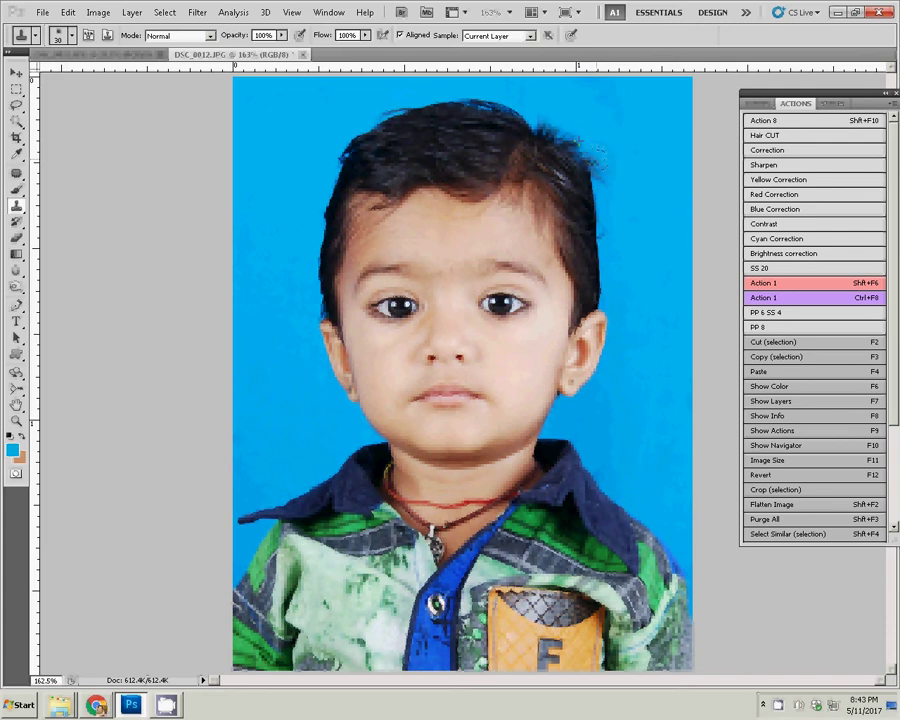
{"action": "left_click", "coordinate": [407, 175]}
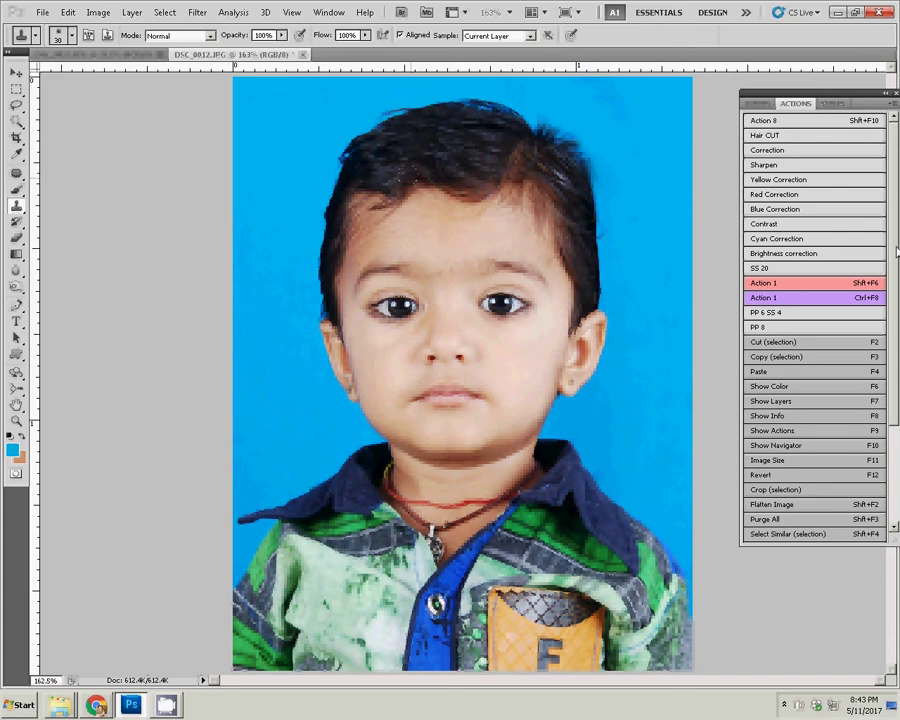
{"action": "key", "text": "F7"}
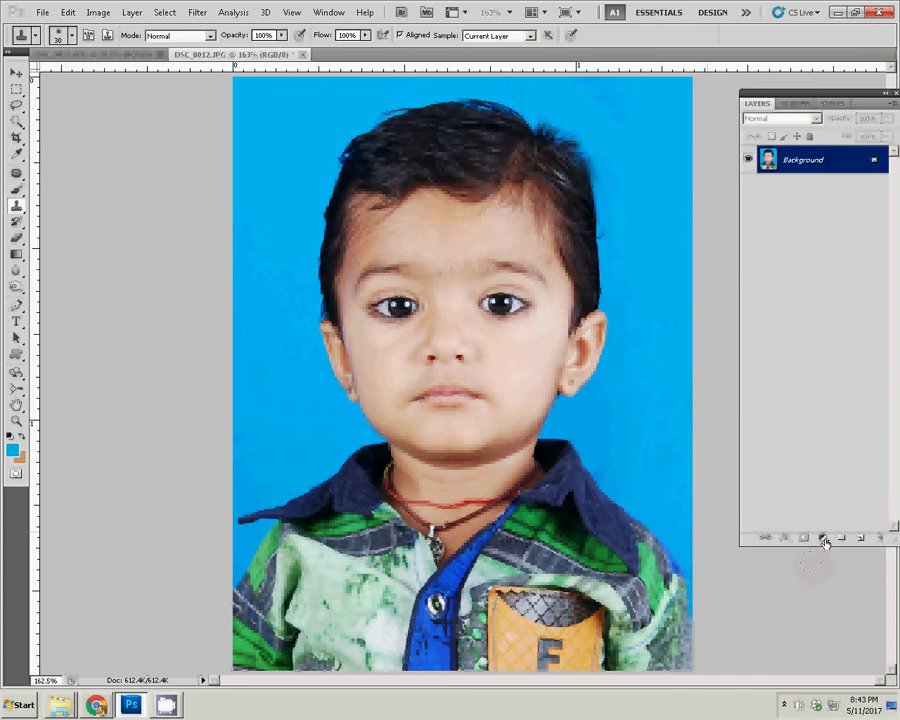
- Add a Selective Color adjustment layer raising Black to +25% in the Blacks range
{"action": "left_click", "coordinate": [823, 540]}
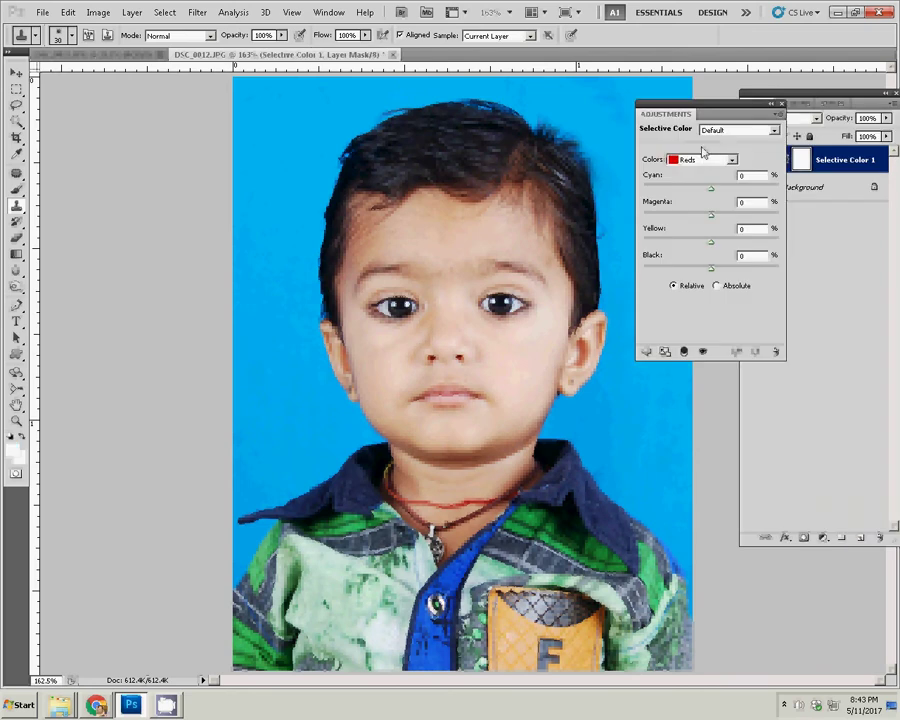
{"action": "left_click", "coordinate": [703, 159]}
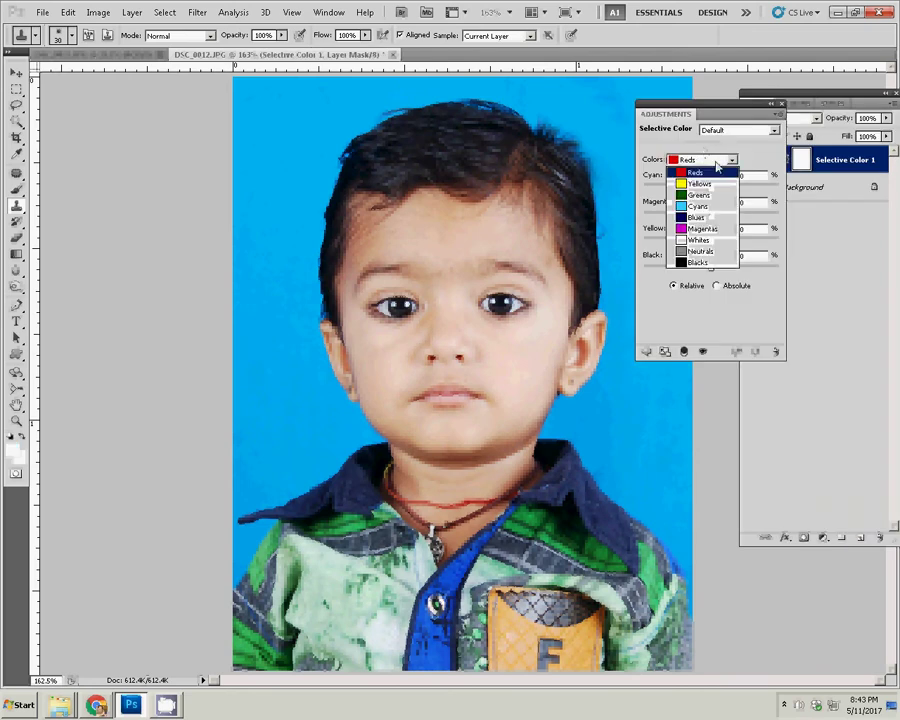
{"action": "left_click", "coordinate": [703, 260]}
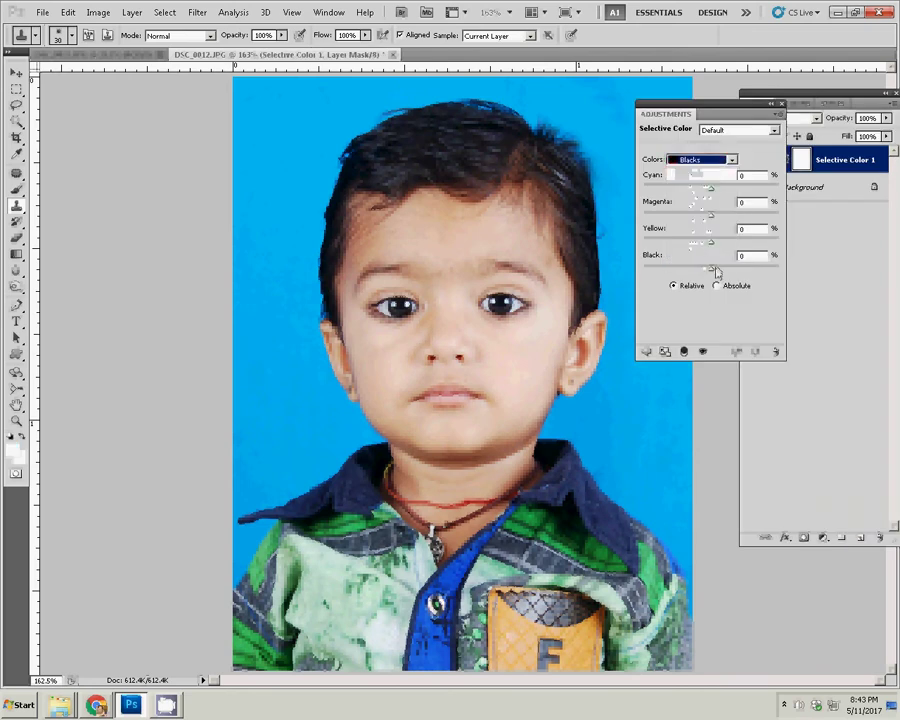
{"action": "left_click_drag", "start_coordinate": [715, 269], "coordinate": [729, 273]}
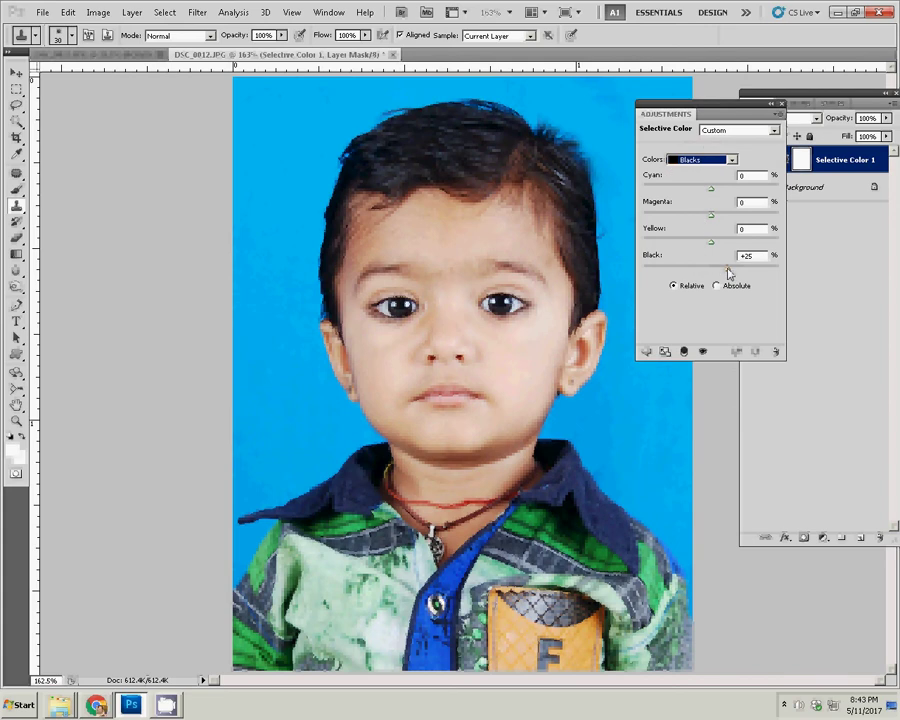
{"action": "left_click", "coordinate": [848, 165]}
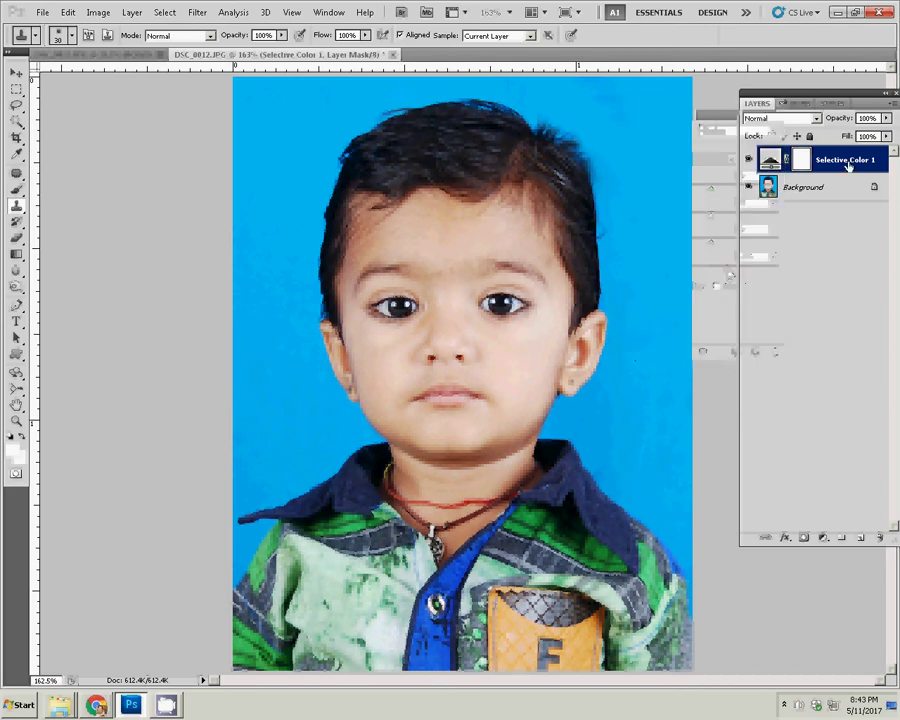
- Merge the Selective Color 1 layer into the Background with Merge Visible
{"action": "right_click", "coordinate": [849, 165]}
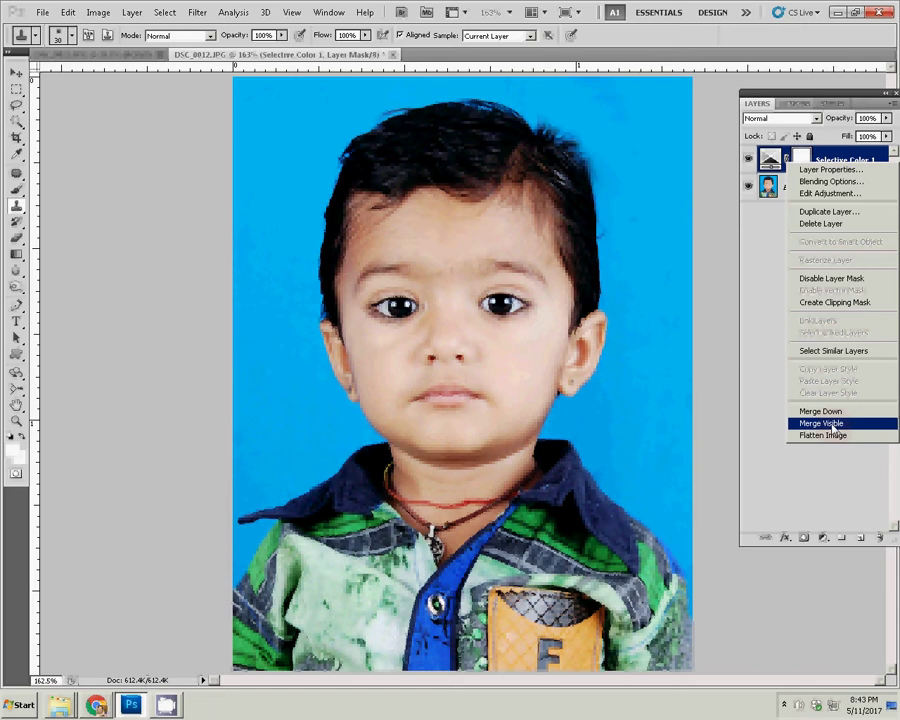
{"action": "left_click", "coordinate": [820, 424]}
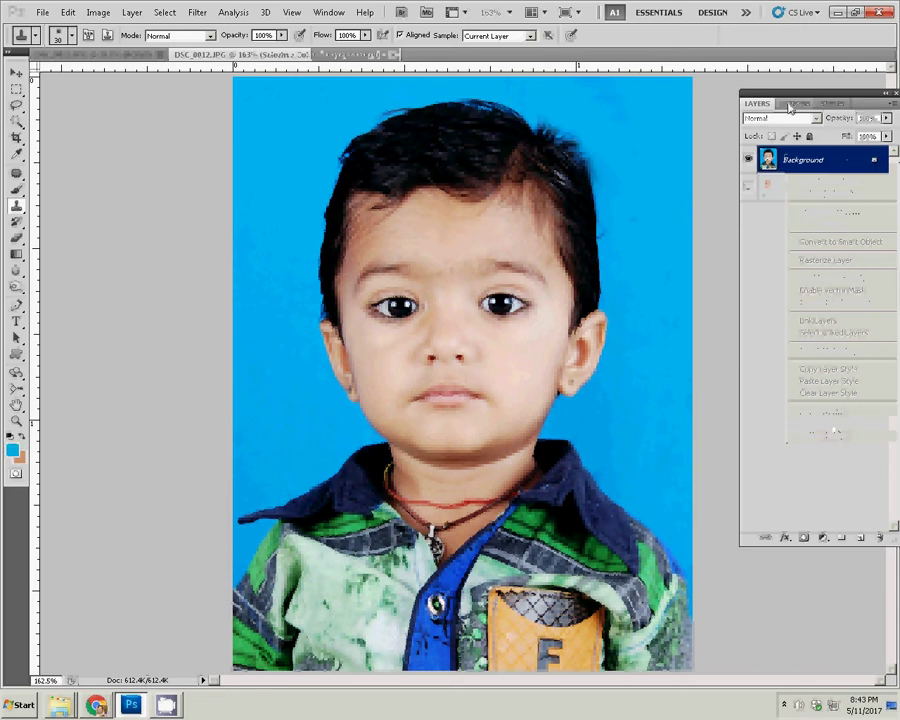
{"action": "left_click", "coordinate": [791, 104]}
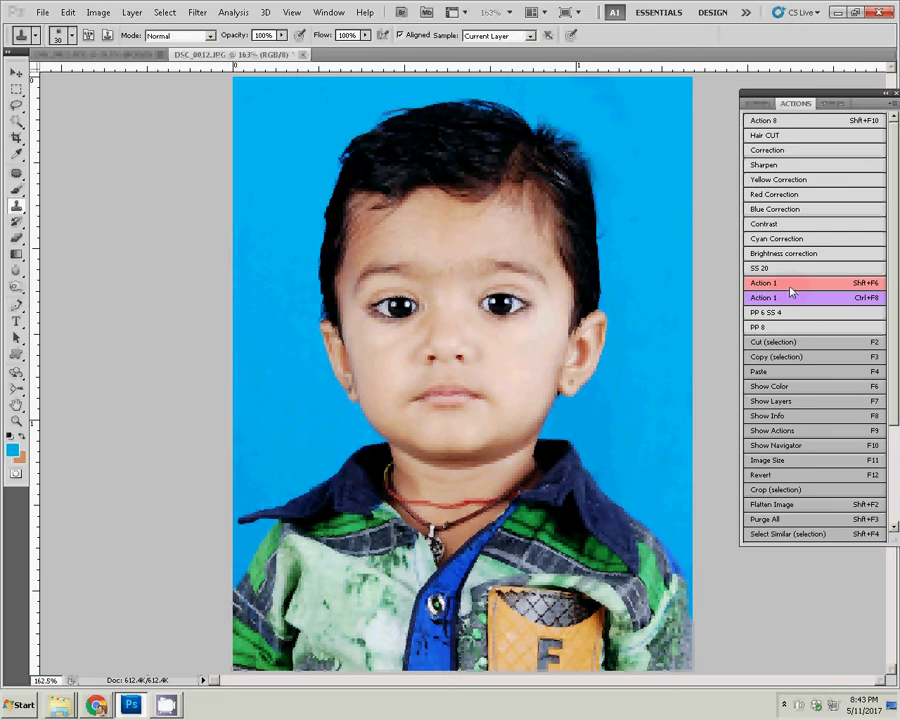
- Add about 1% Uniform, Monochromatic noise across the whole photo
{"action": "left_click", "coordinate": [197, 12]}
{"action": "mouse_move", "coordinate": [220, 165]}
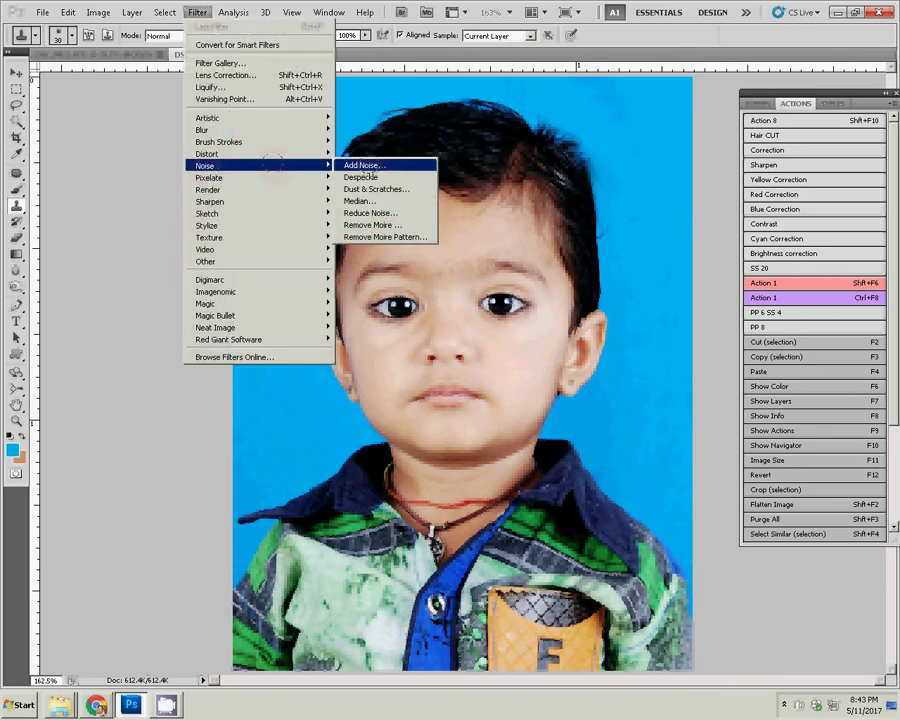
{"action": "left_click", "coordinate": [364, 165]}
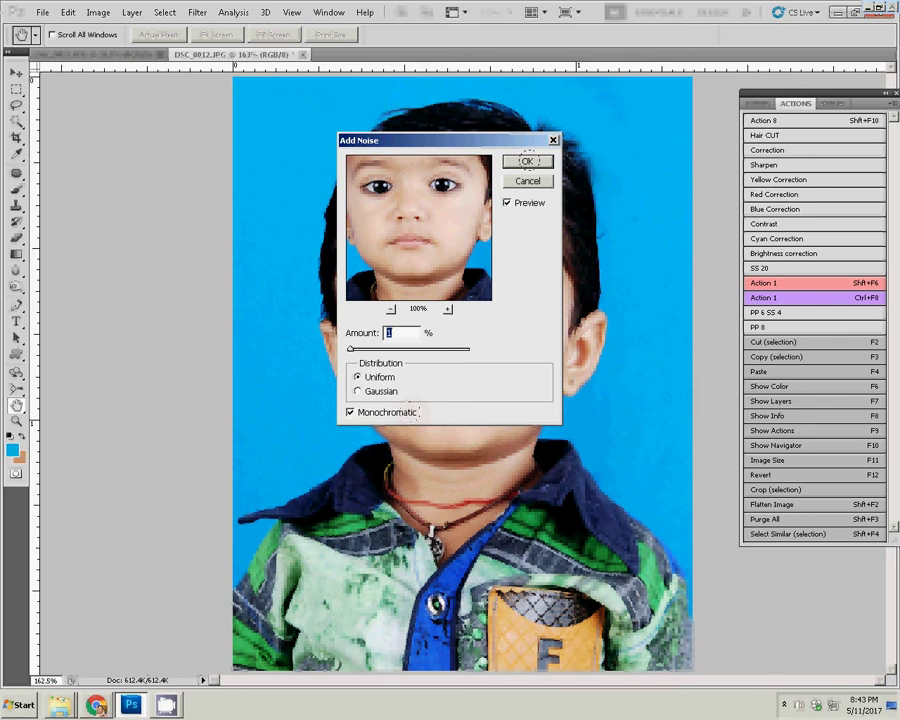
{"action": "left_click", "coordinate": [527, 160]}
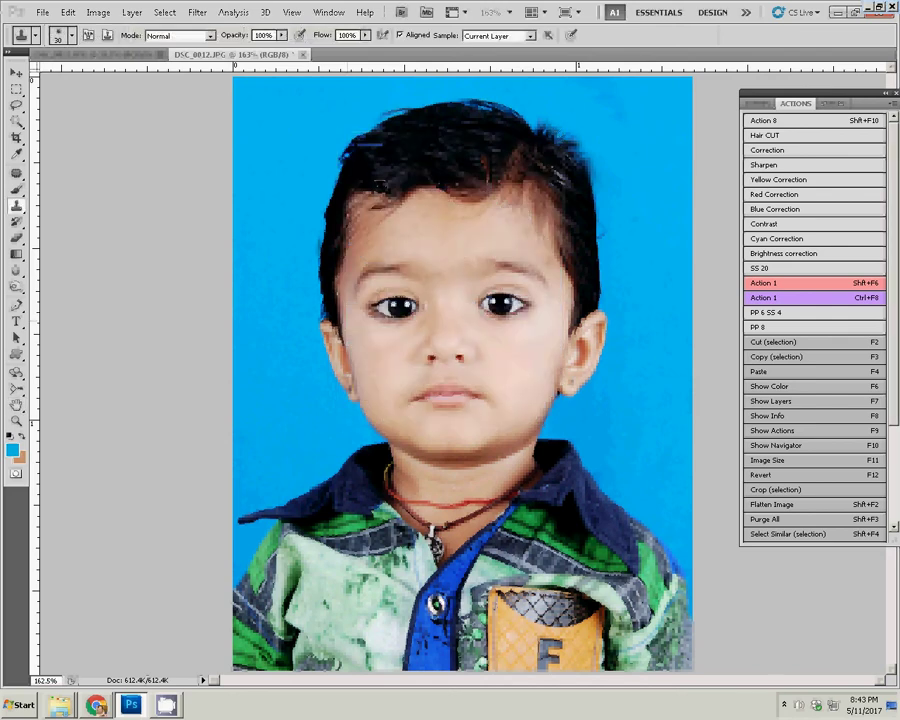
{"action": "key", "text": "z"}
{"action": "key", "text": "ctrl+plus"}
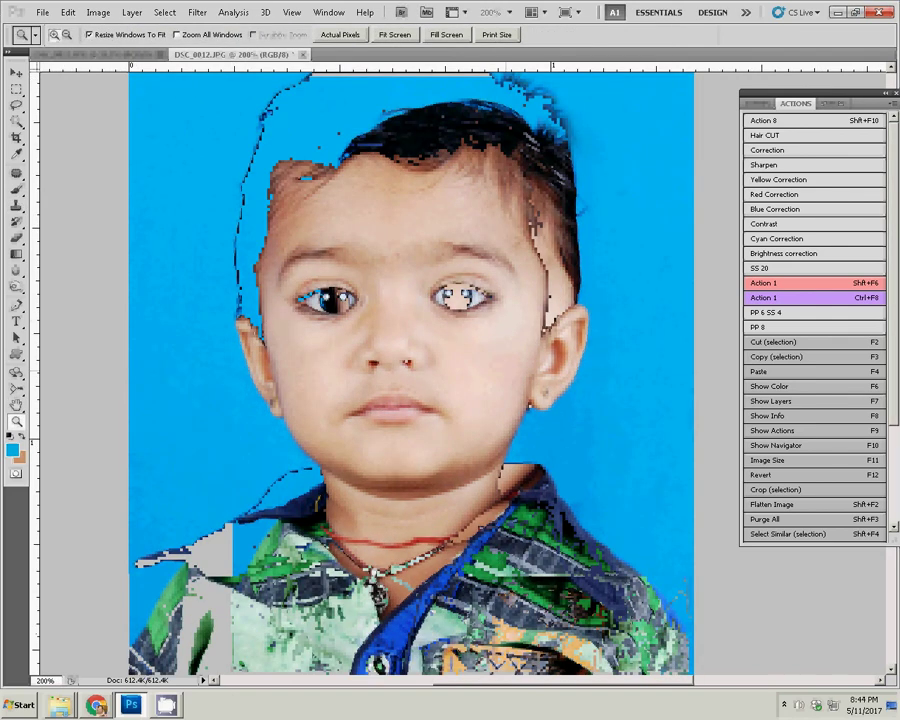
- Zoom in on the face, play Action 1, and set the Blur tool to size 20
{"action": "key", "text": "ctrl+plus"}
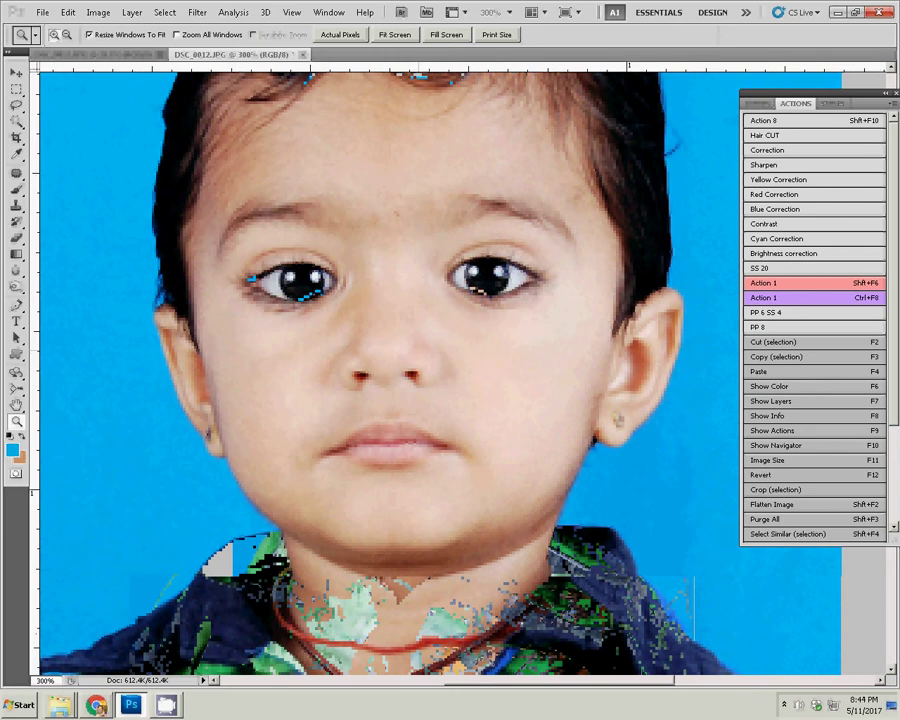
{"action": "key", "text": "shift+F6"}
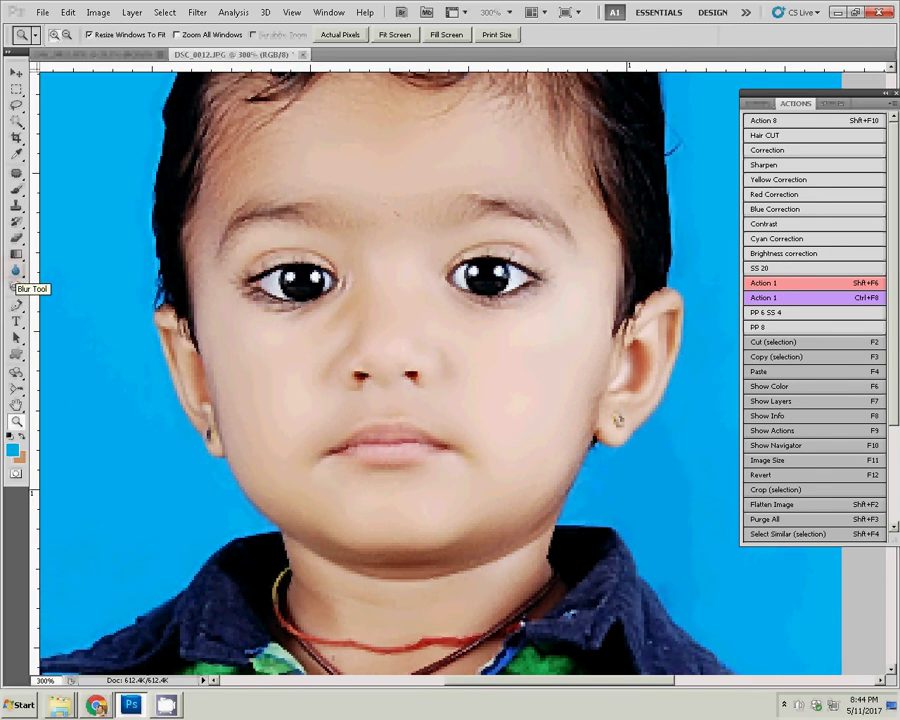
{"action": "left_click", "coordinate": [15, 270]}
{"action": "key", "text": "bracketleft"}
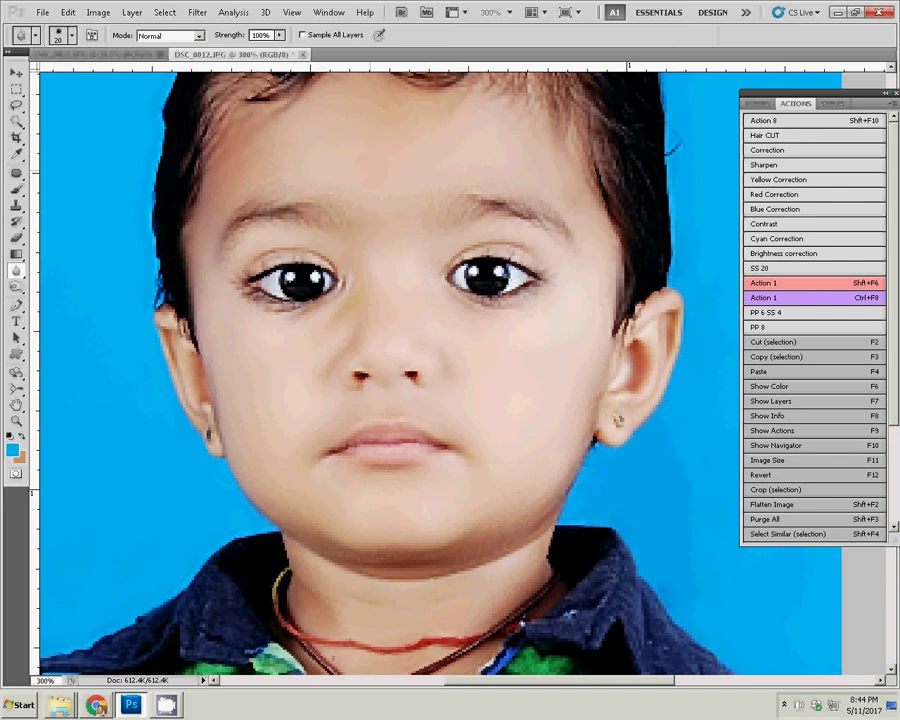
- Darken the photo's midtones with Levels and fit the whole photo in view
{"action": "key", "text": "ctrl+l"}
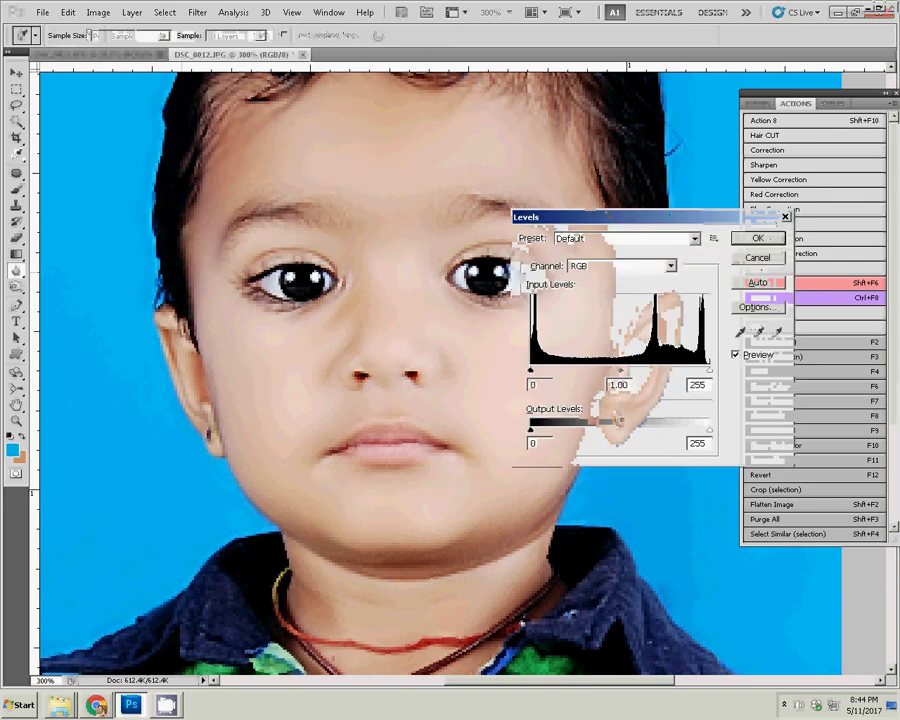
{"action": "left_click_drag", "start_coordinate": [620, 370], "coordinate": [648, 370]}
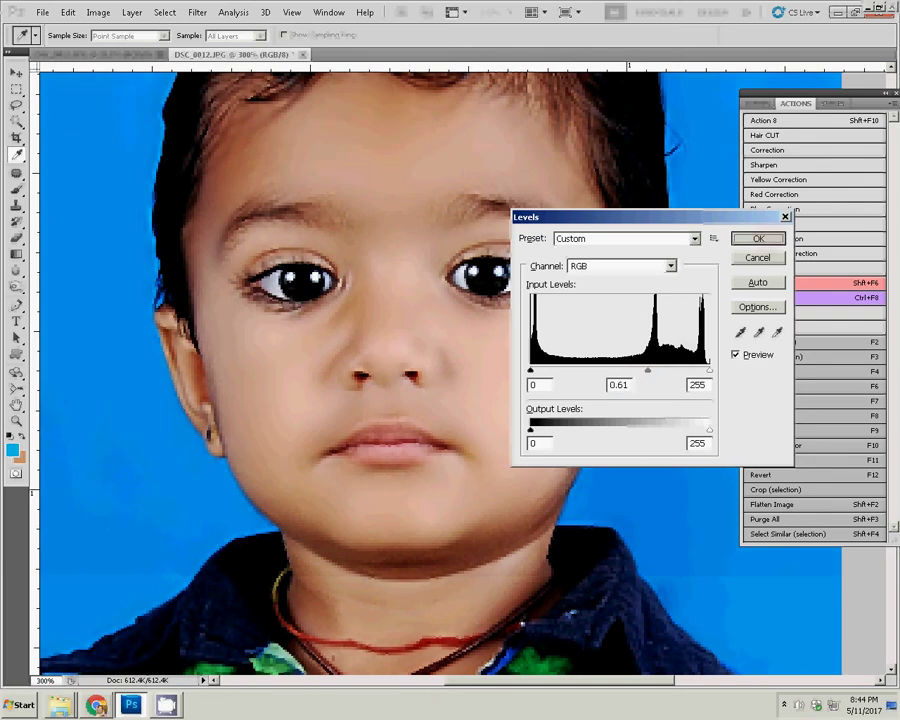
{"action": "key", "text": "Return"}
{"action": "key", "text": "z"}
{"action": "right_click", "coordinate": [438, 308]}
{"action": "left_click", "coordinate": [452, 314]}
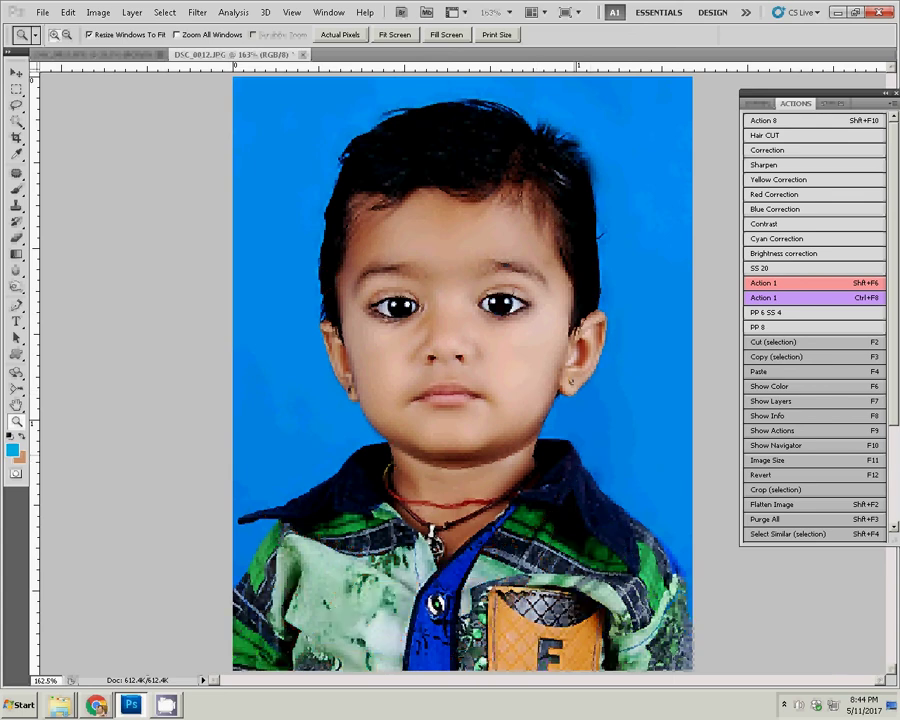
- Apply a second Levels pass with midtone gamma 0.95
{"action": "key", "text": "ctrl+l"}
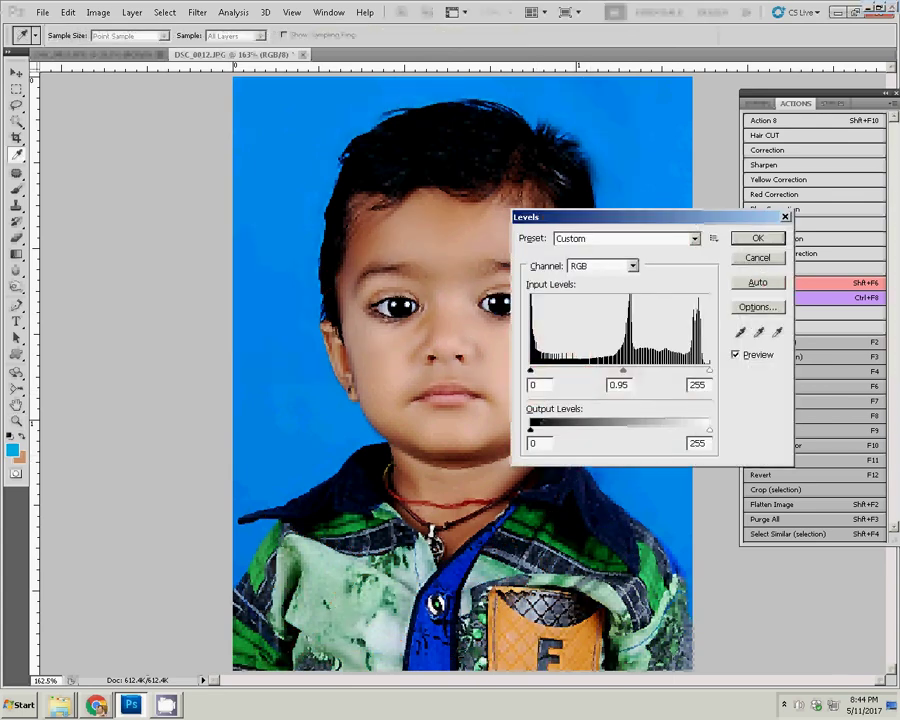
{"action": "key", "text": "Return"}
{"action": "key", "text": "z"}
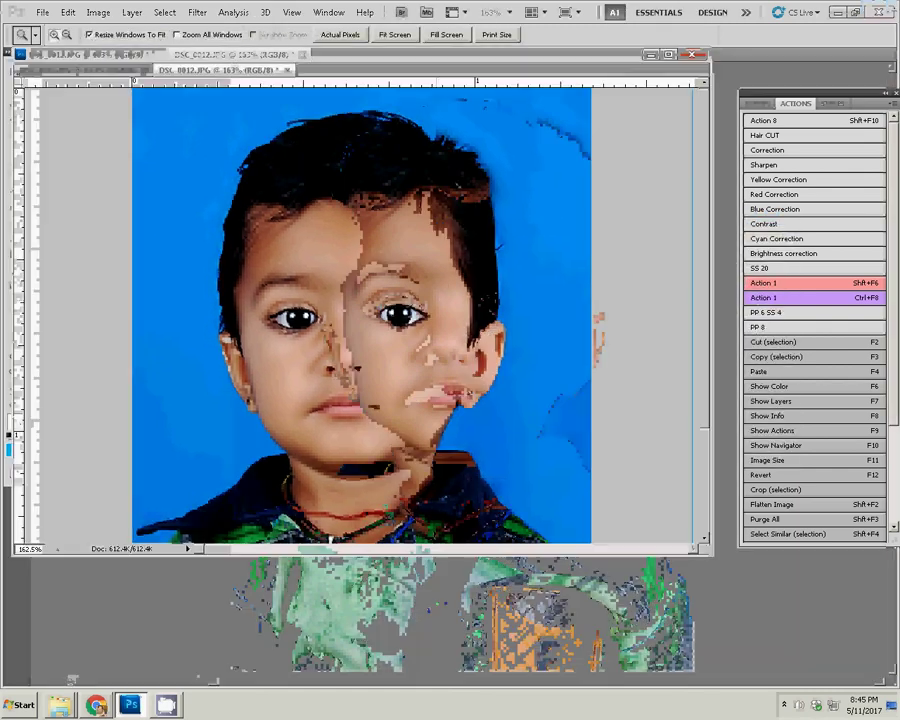
- Lay out eight copies of the photo on a new sheet with the PP 8 action
{"action": "right_click", "coordinate": [370, 270]}
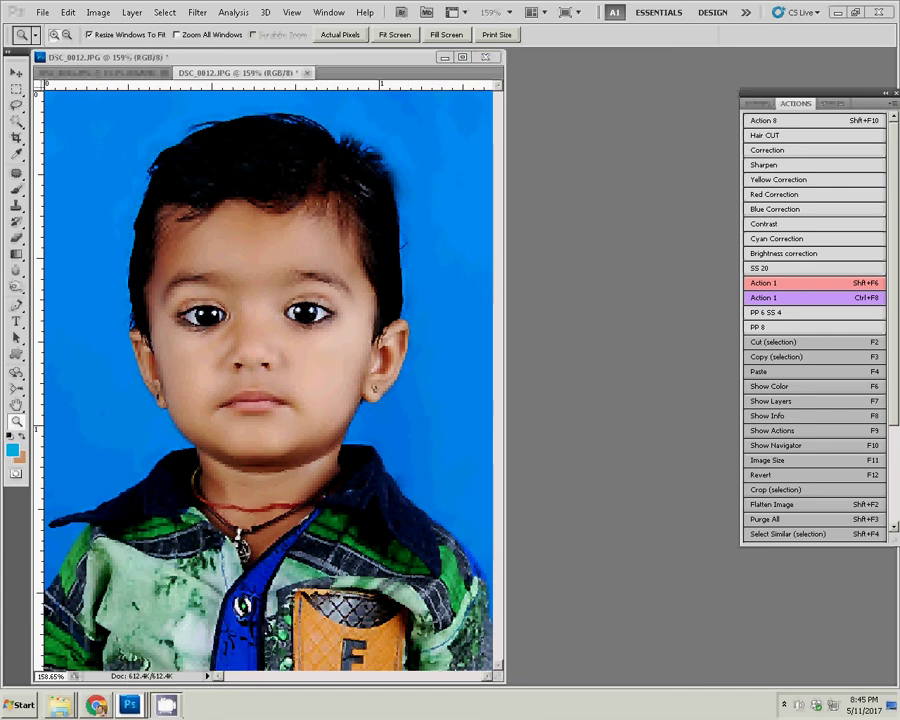
{"action": "left_click", "coordinate": [785, 705]}
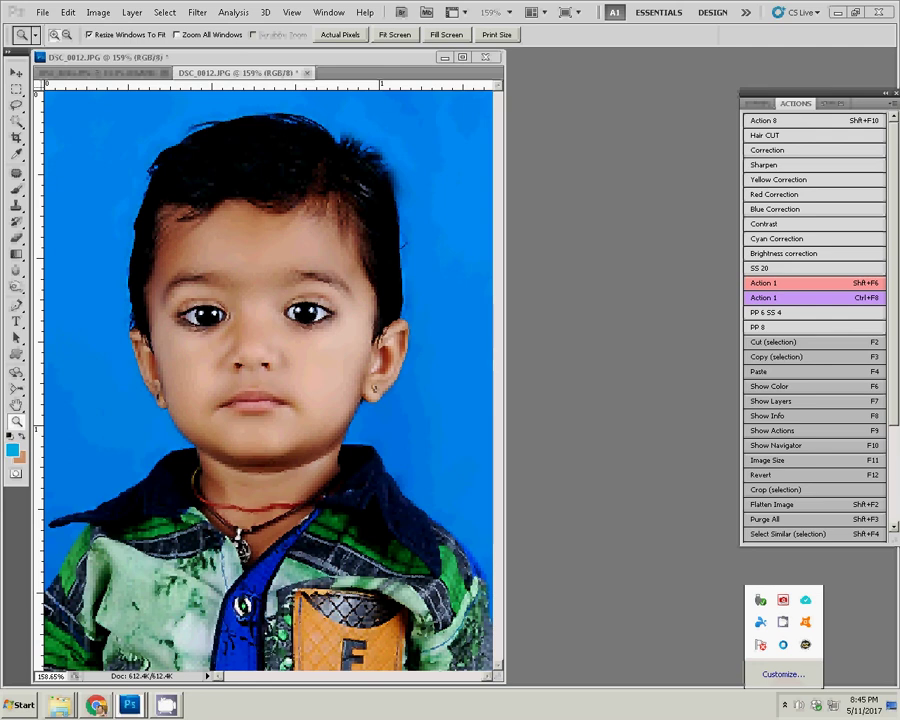
{"action": "left_click", "coordinate": [790, 327]}
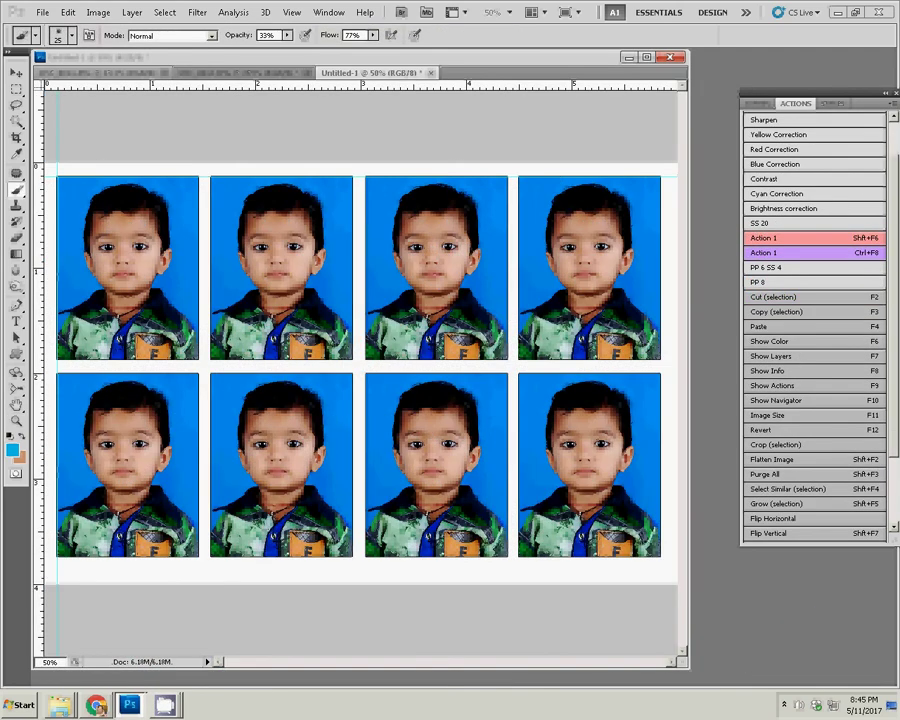
- Rotate the sheet 90° clockwise and fit it on screen
{"action": "left_click", "coordinate": [98, 12]}
{"action": "mouse_move", "coordinate": [120, 130]}
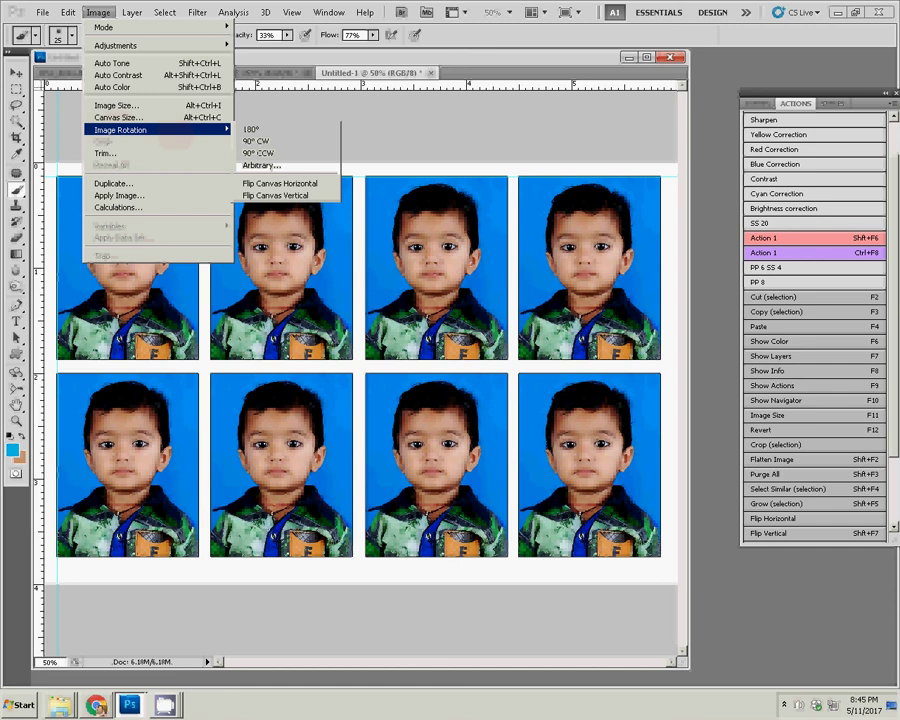
{"action": "left_click", "coordinate": [256, 141]}
{"action": "key", "text": "z"}
{"action": "right_click", "coordinate": [438, 362]}
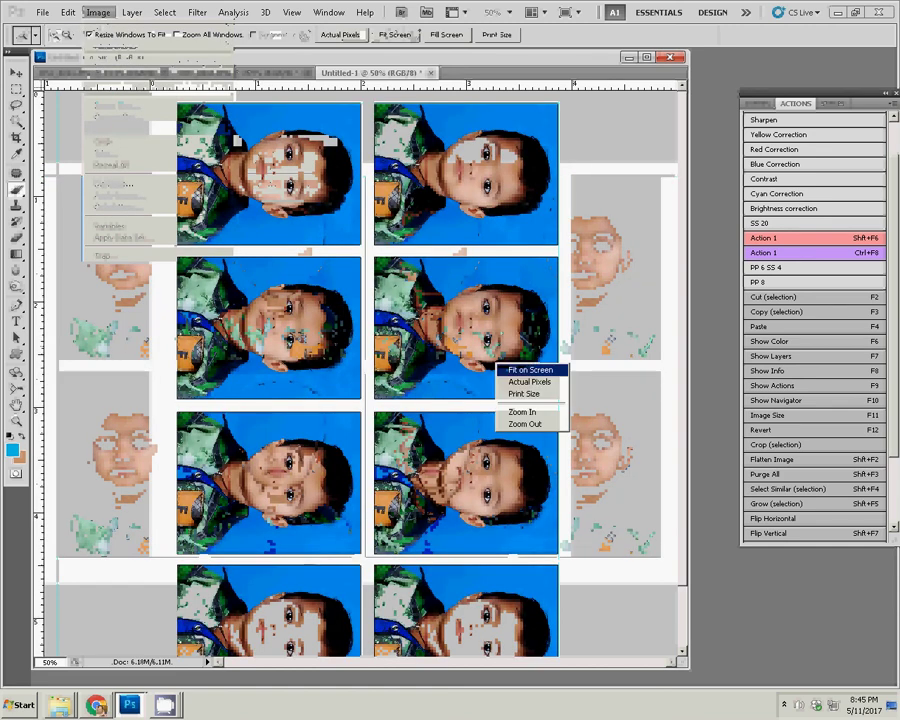
{"action": "left_click", "coordinate": [470, 368]}
- Darken the sheet's midtones slightly to about 0.81 in Levels
{"action": "key", "text": "ctrl+l"}
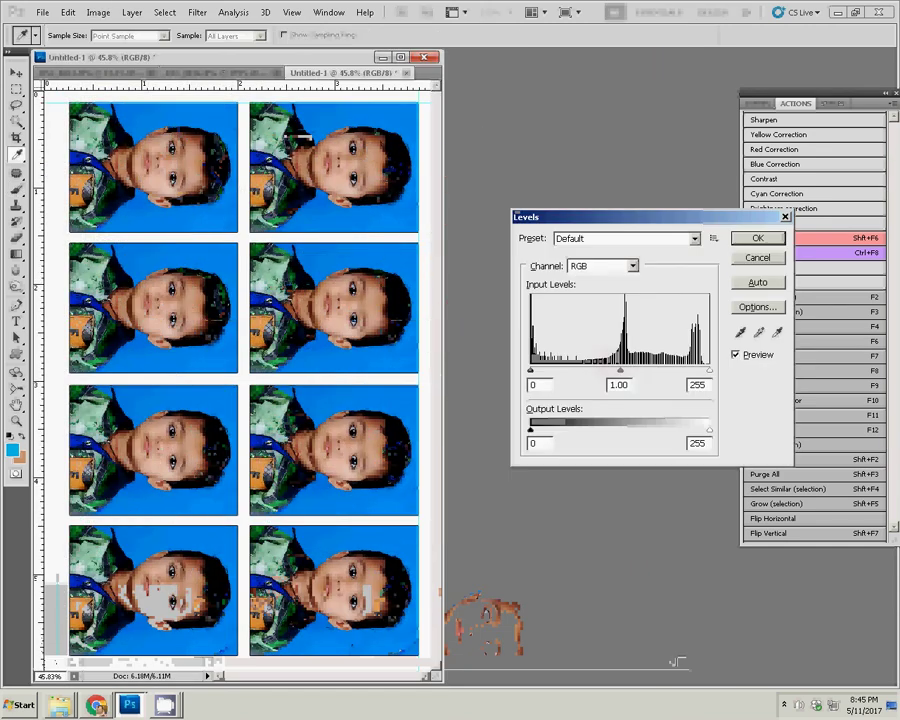
{"action": "left_click_drag", "start_coordinate": [620, 370], "coordinate": [630, 370]}
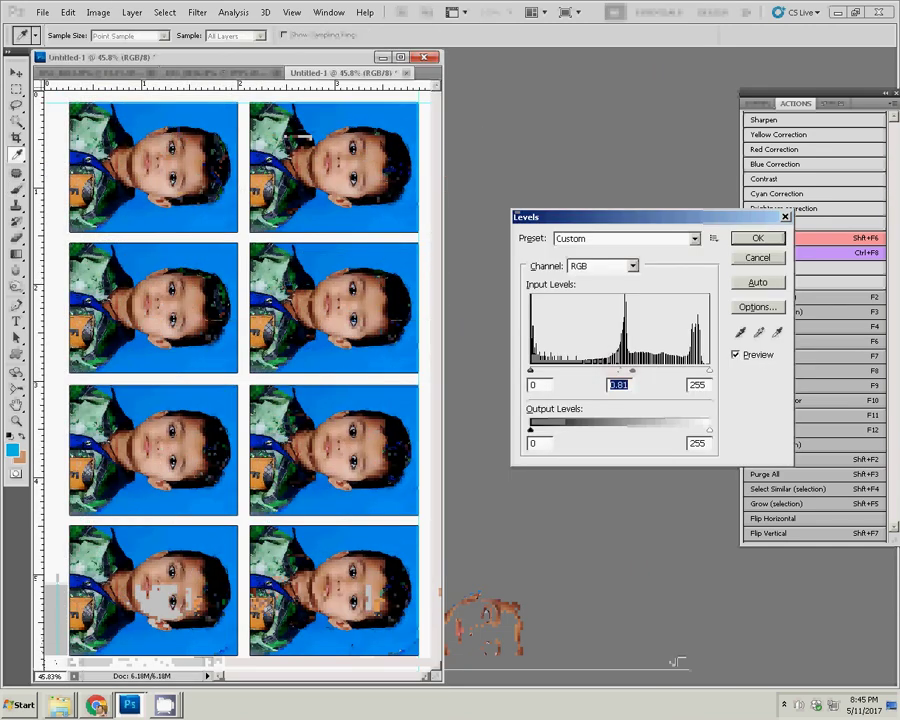
{"action": "key", "text": "Return"}
{"action": "key", "text": "alt+f"}
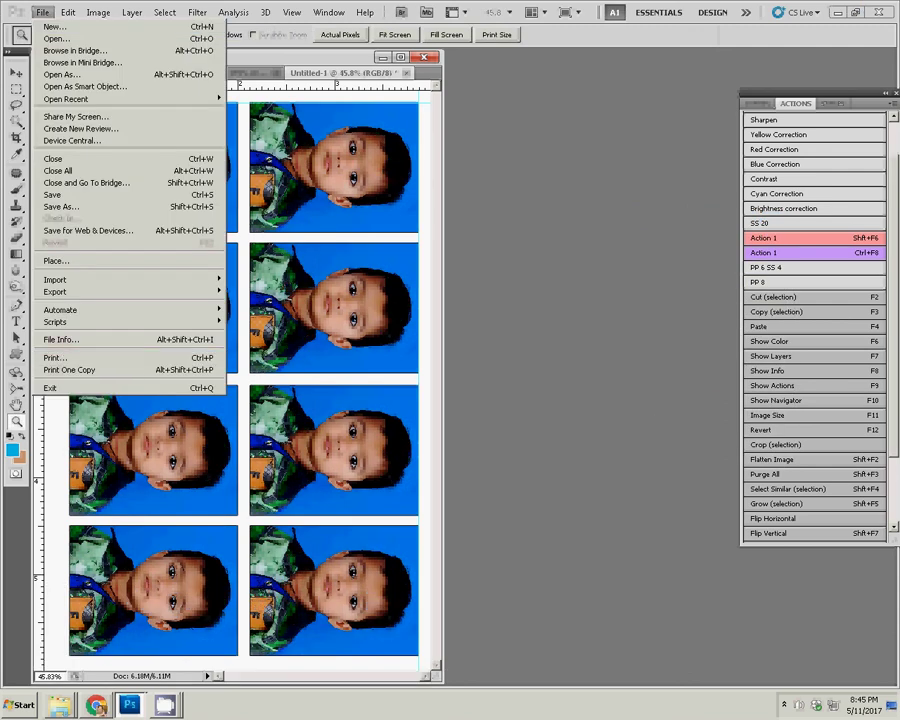
- Print the sheet on the HiTi S420 scaled to fit media, then close Untitled-1
{"action": "key", "text": "ctrl+p"}
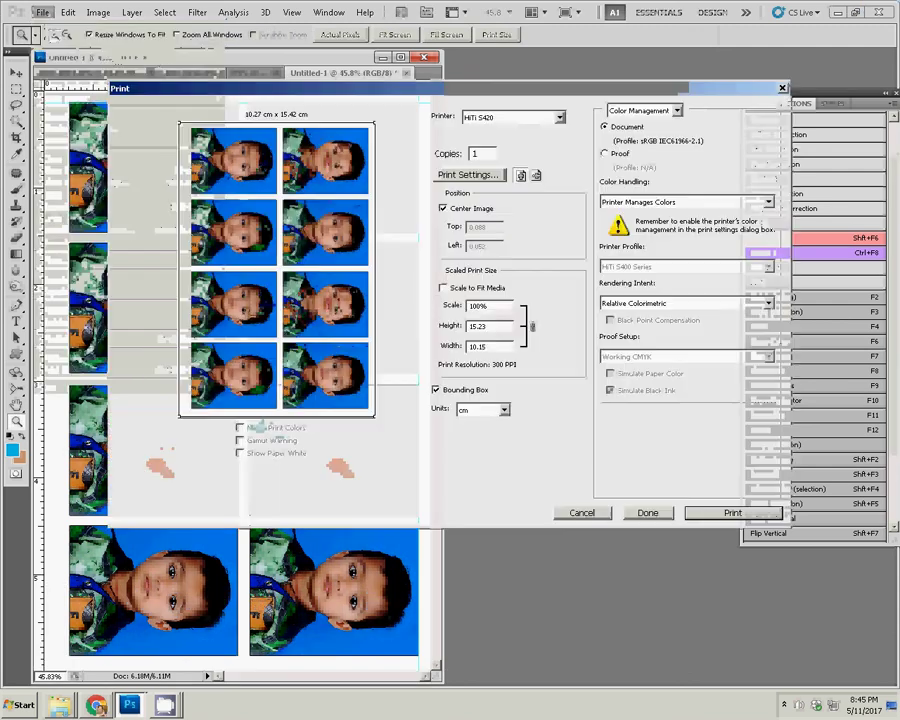
{"action": "left_click", "coordinate": [443, 288]}
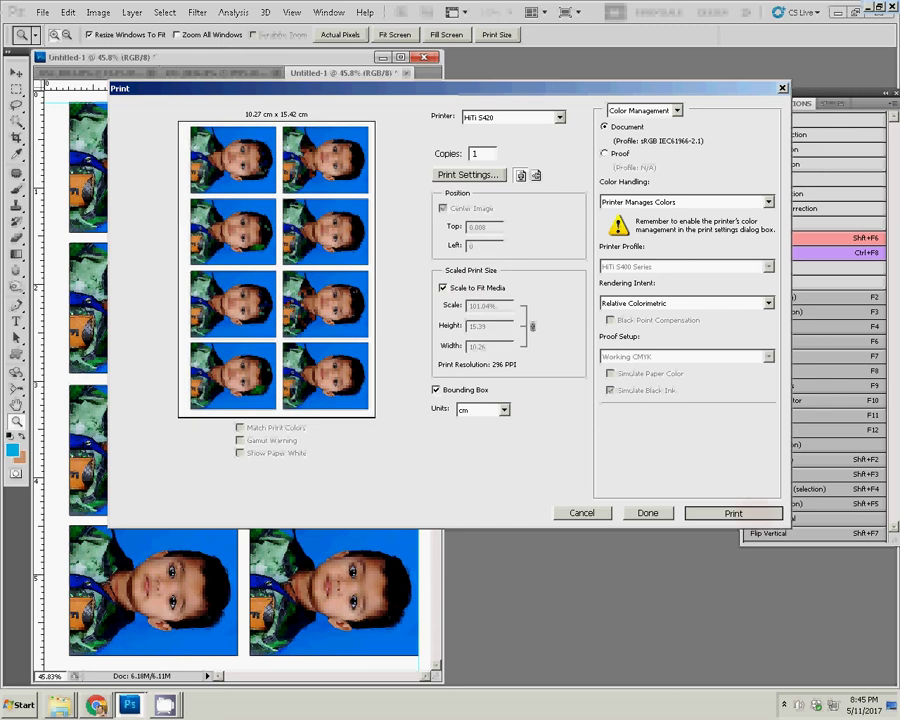
{"action": "left_click", "coordinate": [733, 513]}
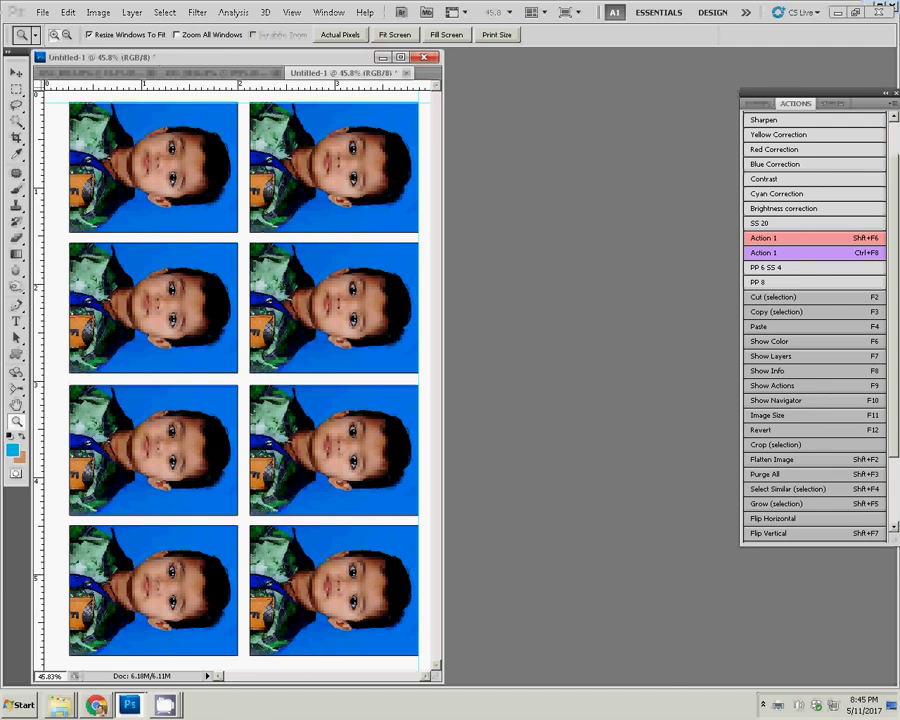
{"action": "key", "text": "ctrl+w"}
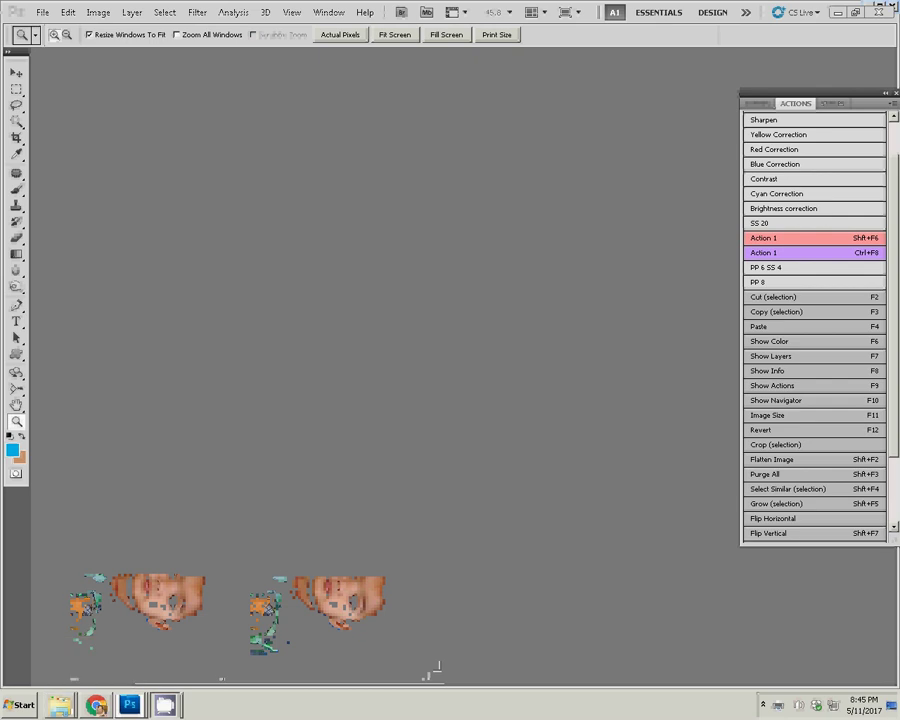
{"action": "left_click", "coordinate": [164, 705]}
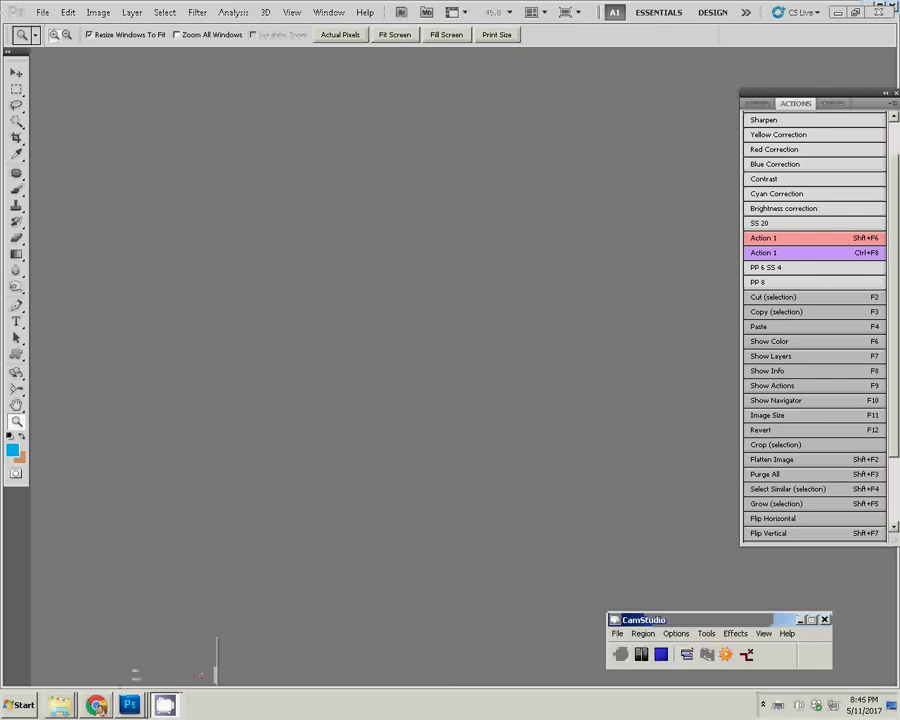